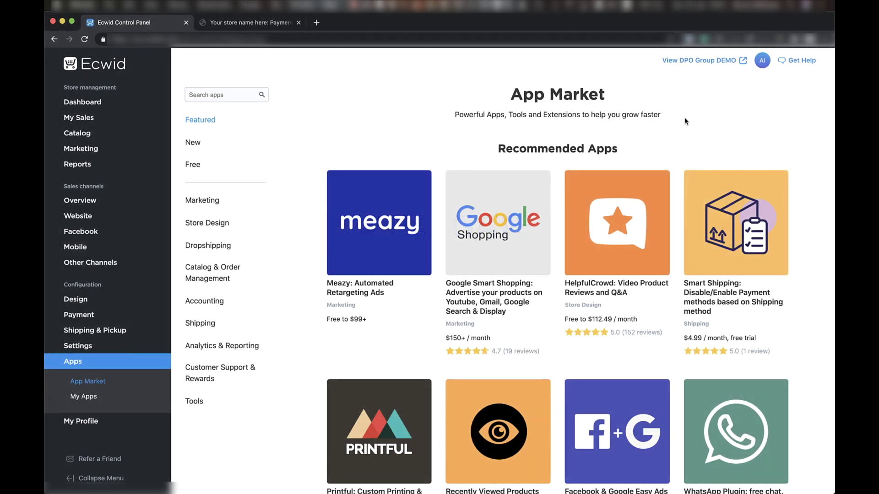
Step: Search the App Market for 'paygate' and open the PayGate: Accept Payments app page
click(223, 94)
text(paygate)
key(Return)
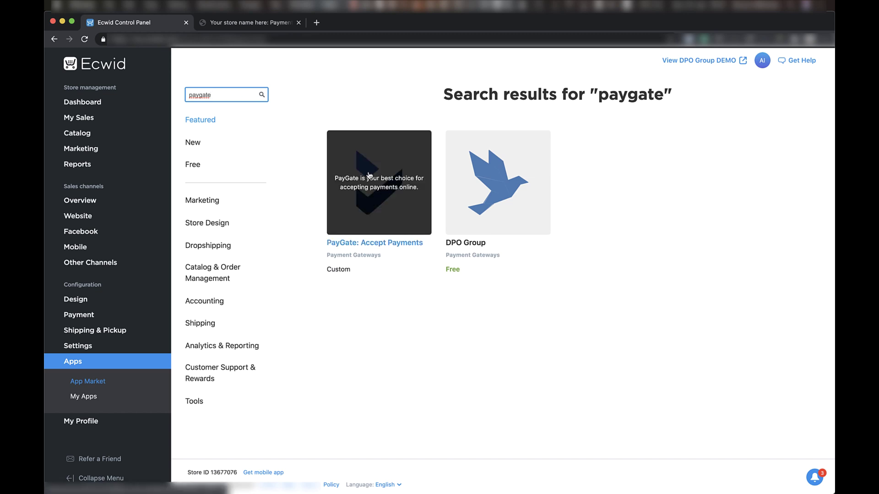
click(368, 174)
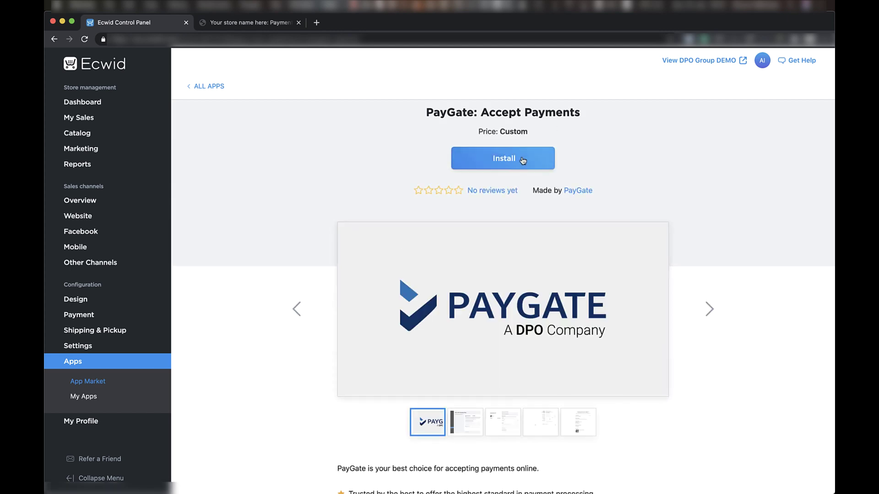
Step: Install PayGate and accept its requested permissions
click(522, 160)
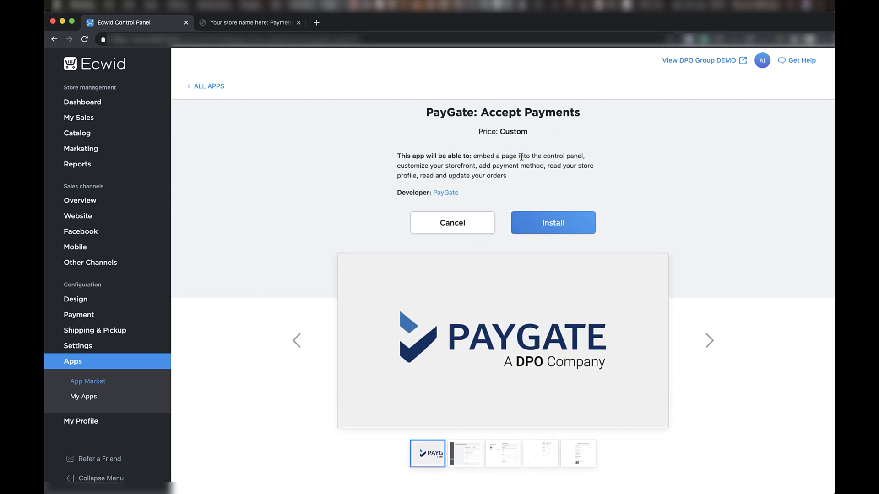
click(551, 228)
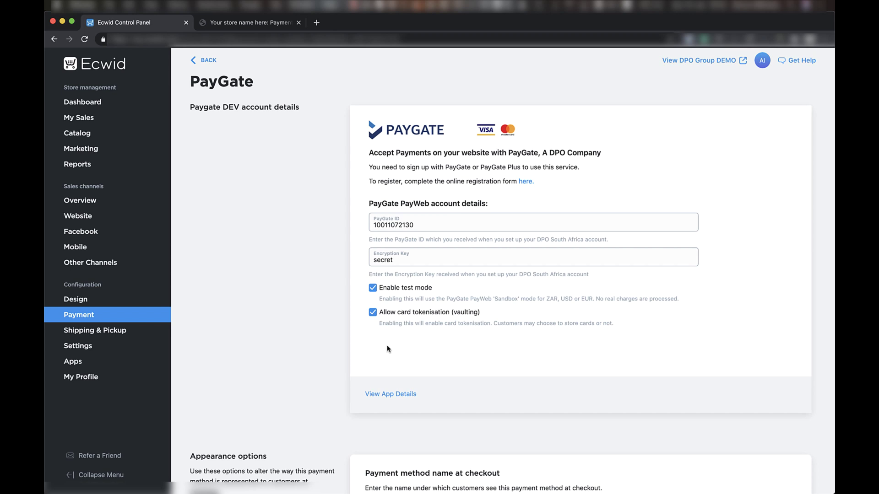
Step: Turn off card tokenisation and proceed from the store checkout to PayGate payment
click(373, 314)
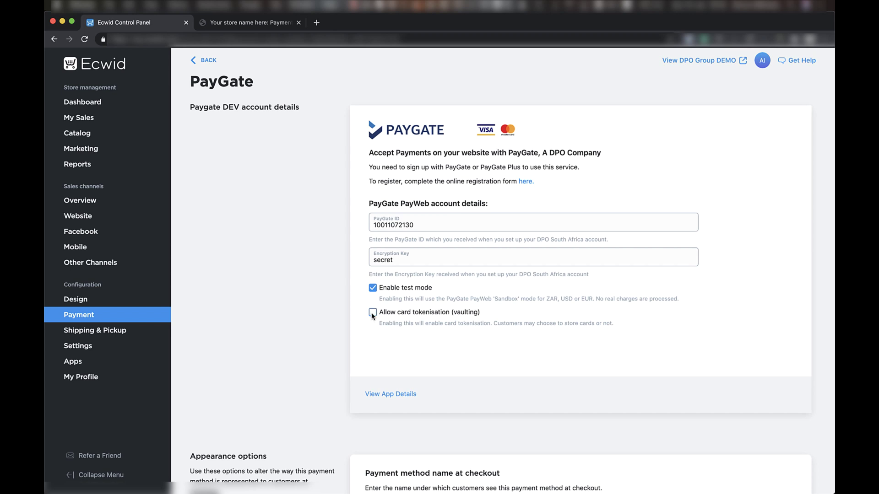
click(278, 27)
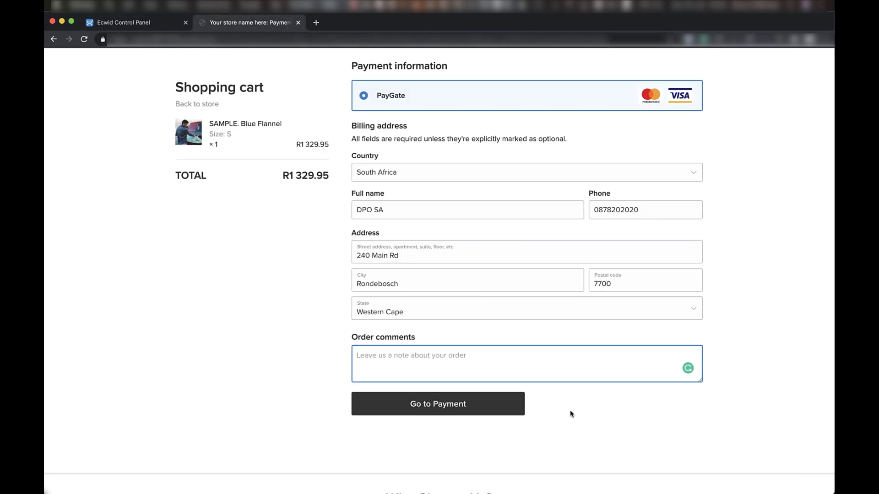
click(507, 406)
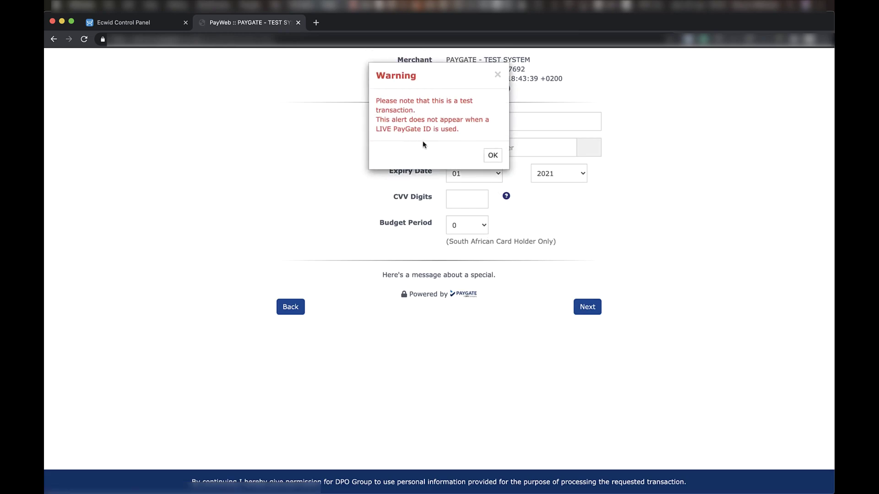
Step: Cancel the PayGate test payment and dismiss the payment-declined notice
click(493, 155)
drag(396, 63, 511, 60)
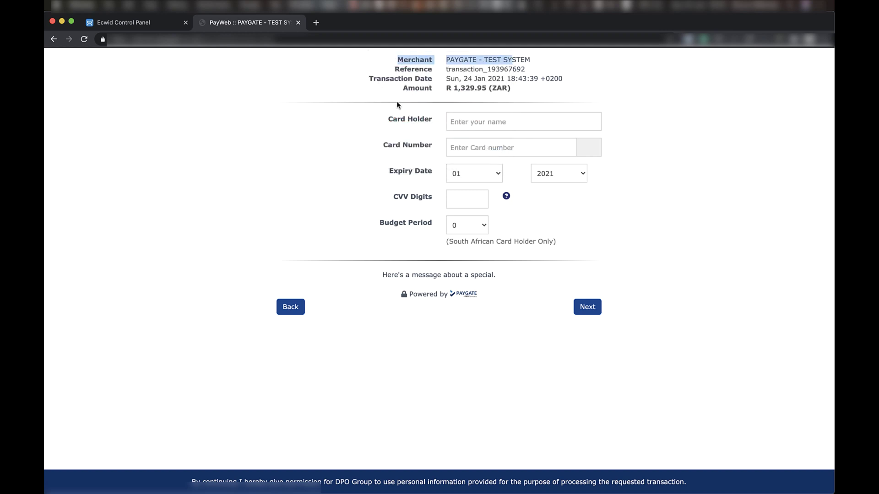
click(376, 206)
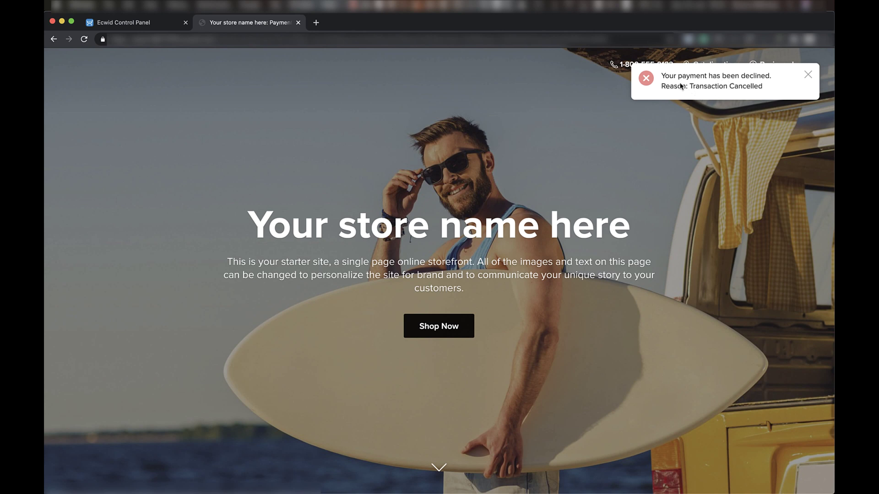
click(807, 76)
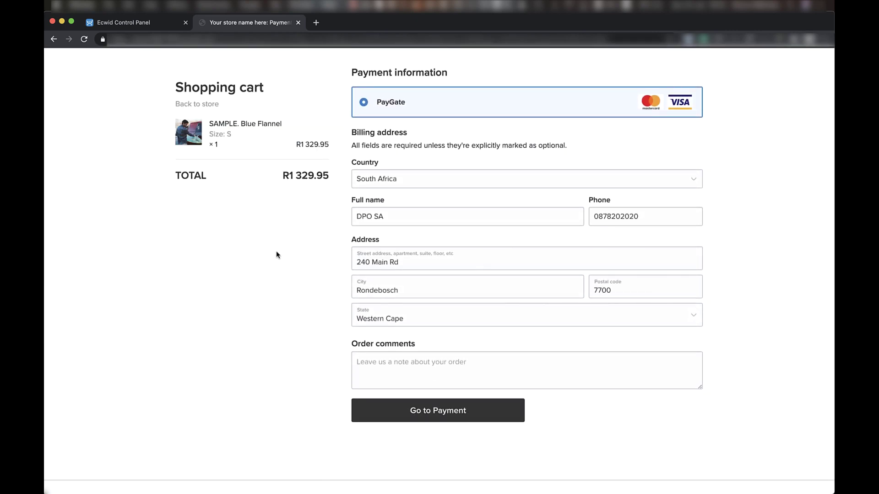
Step: Re-enable card tokenisation in the PayGate settings
click(151, 22)
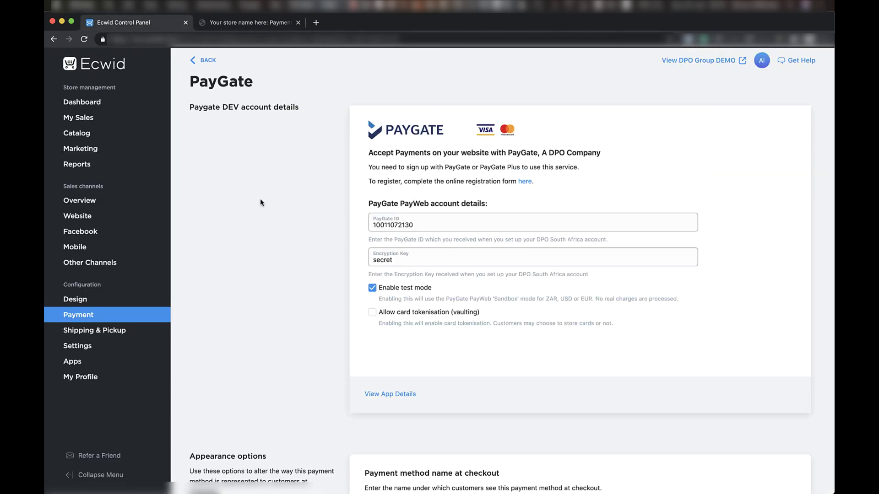
scroll(272, 238, down, 1)
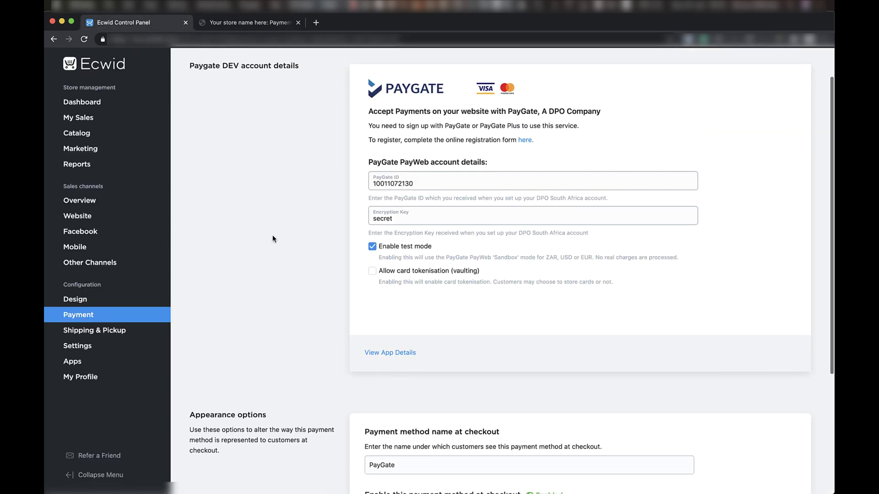
click(372, 272)
scroll(269, 235, up, 1)
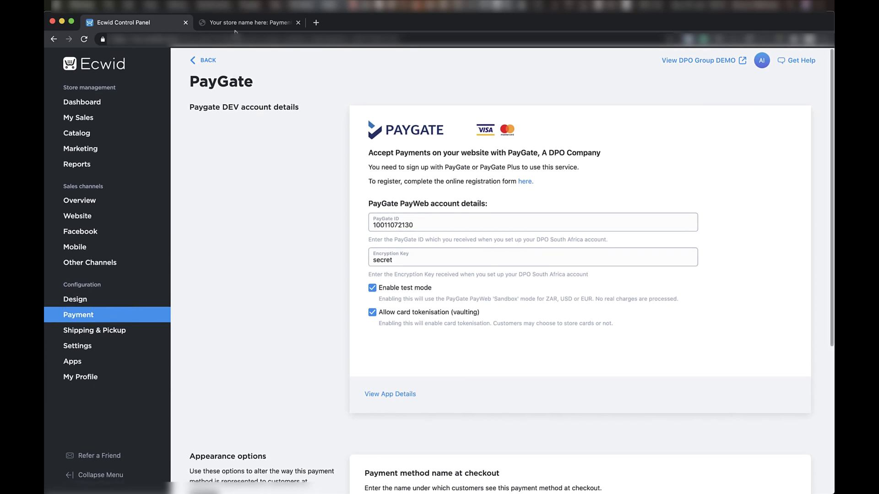
Step: Reload the checkout, choose 'Use new card and save', and go to the PayGate payment page
click(250, 22)
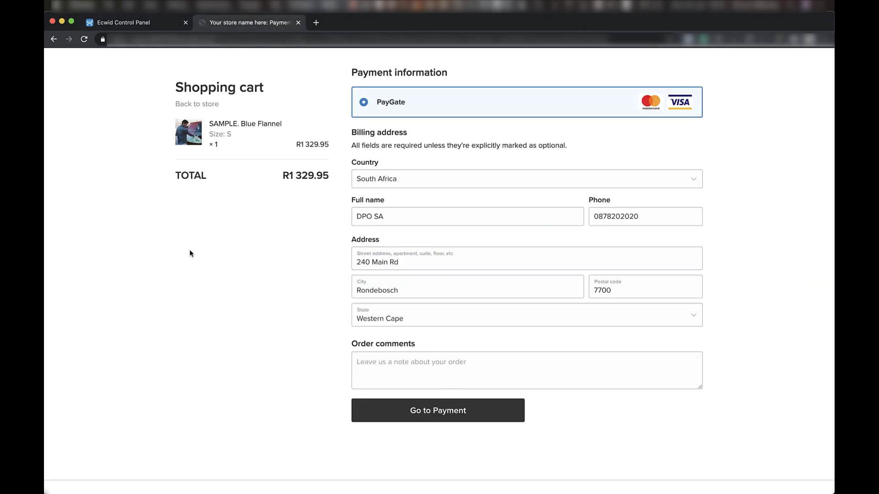
scroll(191, 254, down, 20)
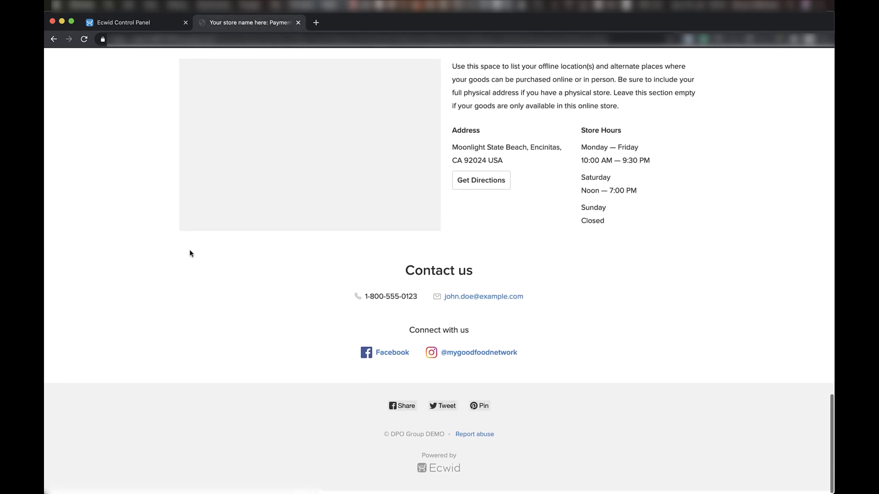
scroll(191, 254, up, 20)
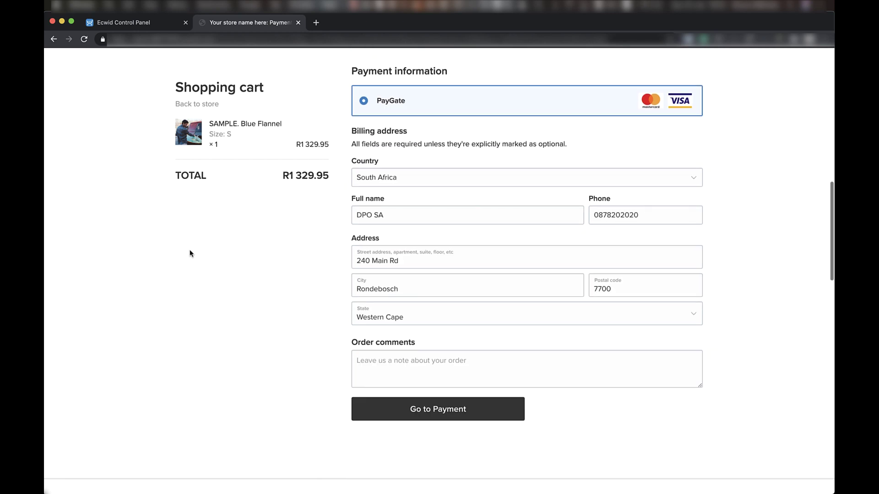
key(super+r)
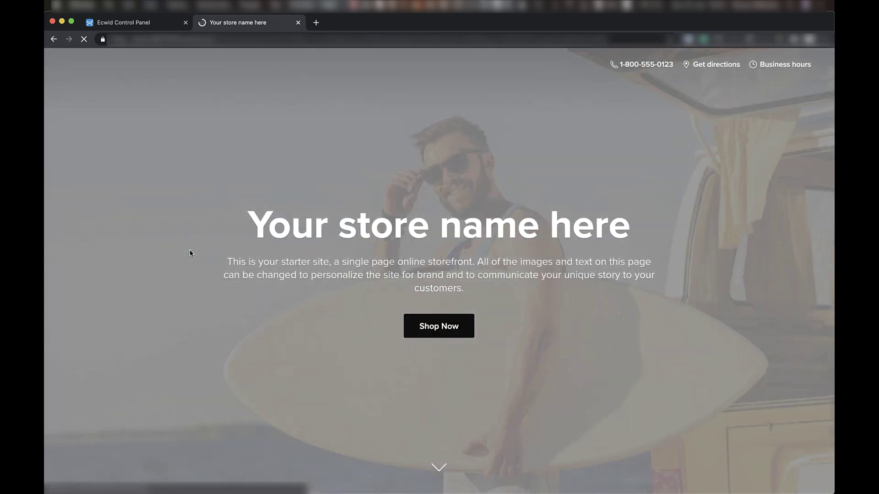
scroll(624, 306, down, 3)
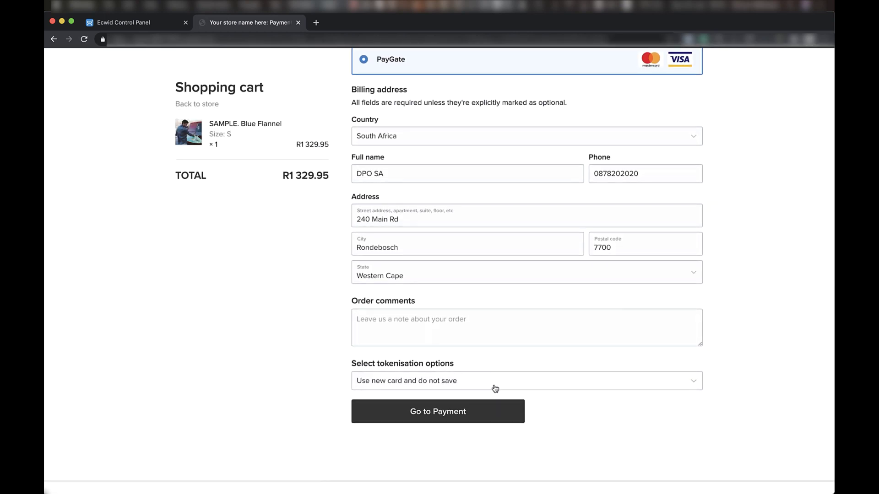
scroll(495, 388, down, 2)
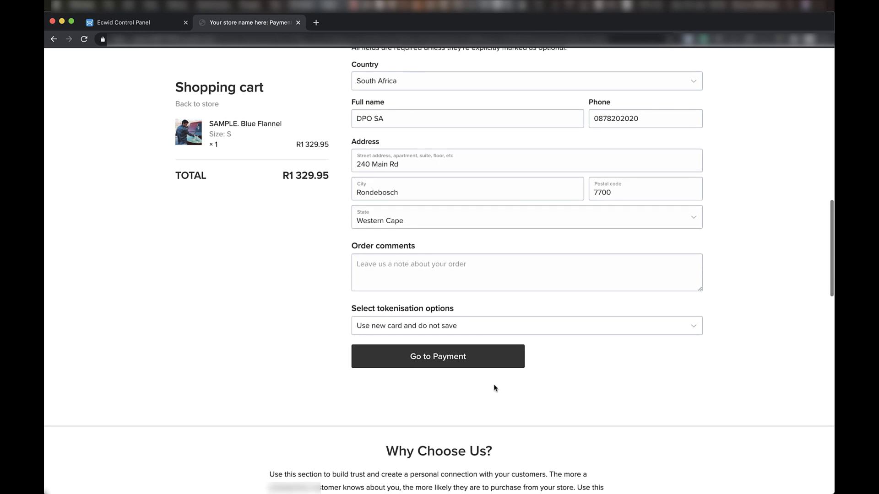
click(486, 326)
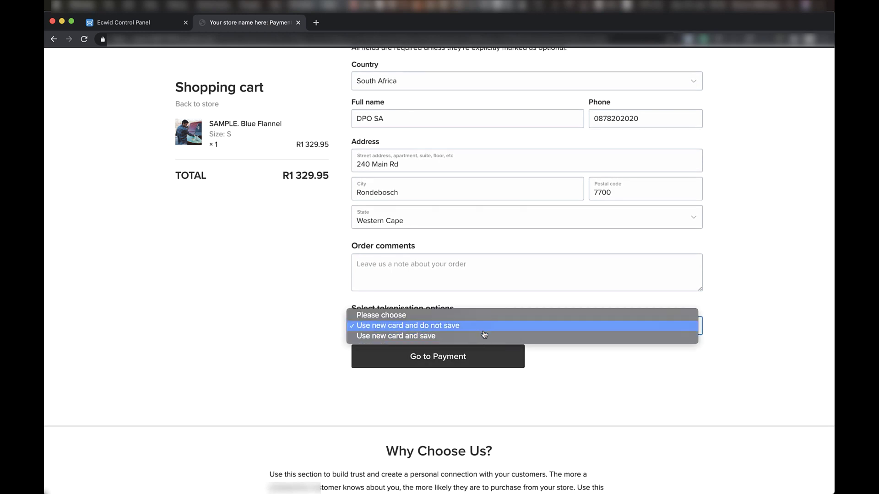
click(486, 336)
click(462, 359)
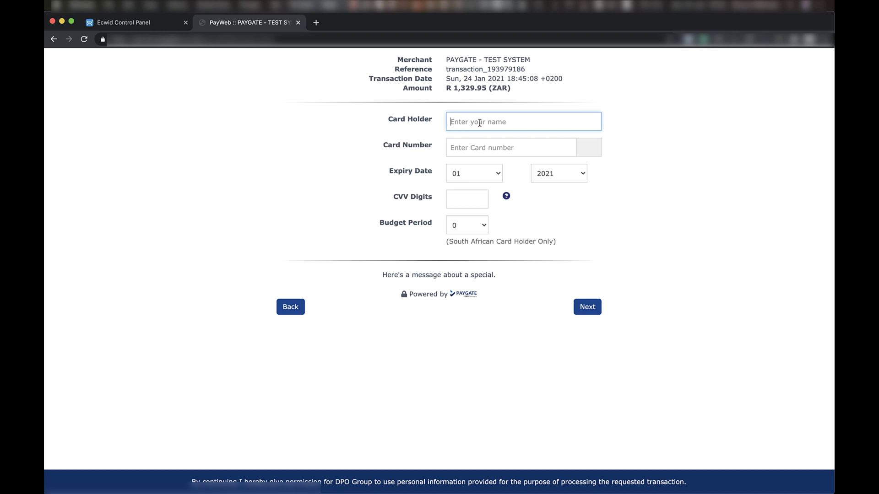
text(Mr Pass)
key(Tab)
text(4000000000000002)
click(479, 173)
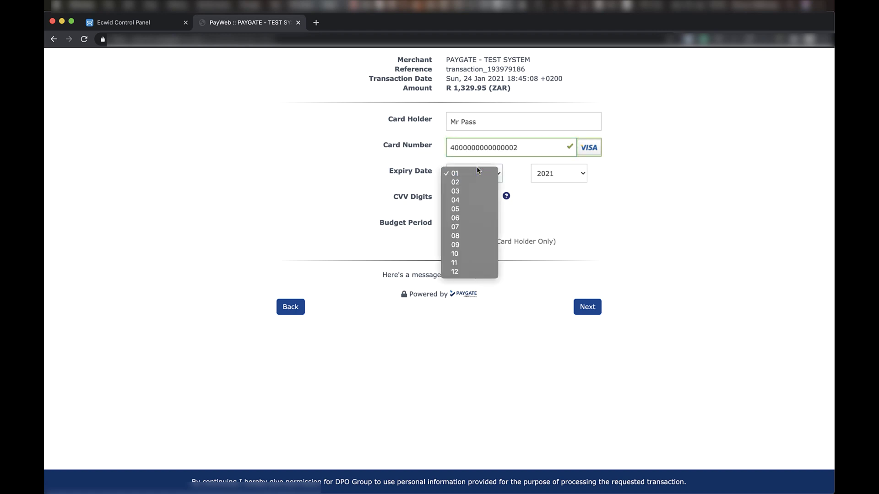
click(488, 274)
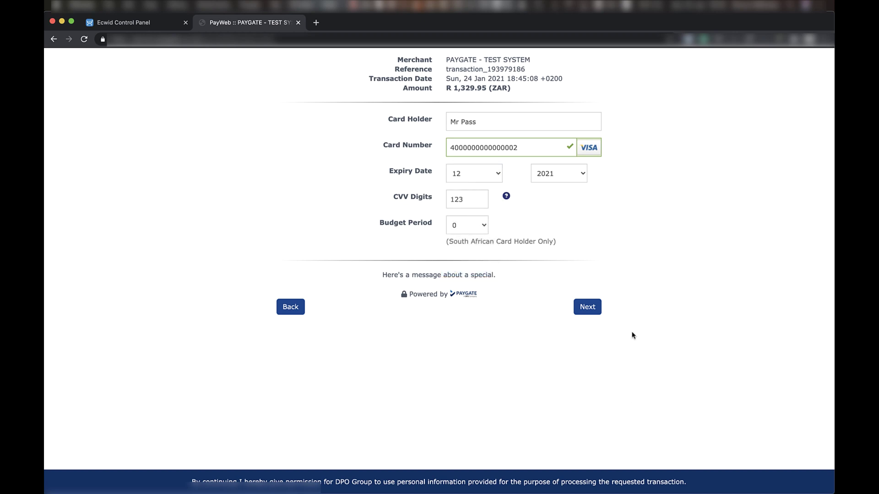
click(587, 307)
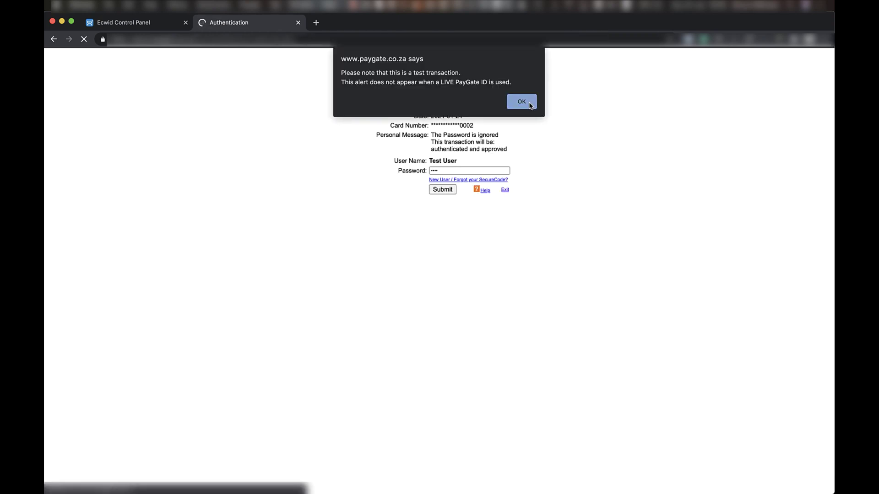
Step: Dismiss the test alert and complete Verified by Visa to pay order #535
click(531, 105)
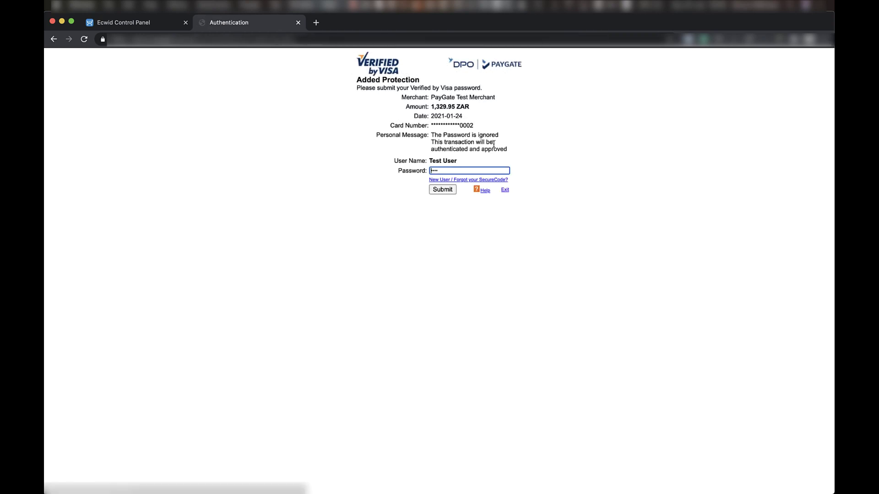
click(442, 189)
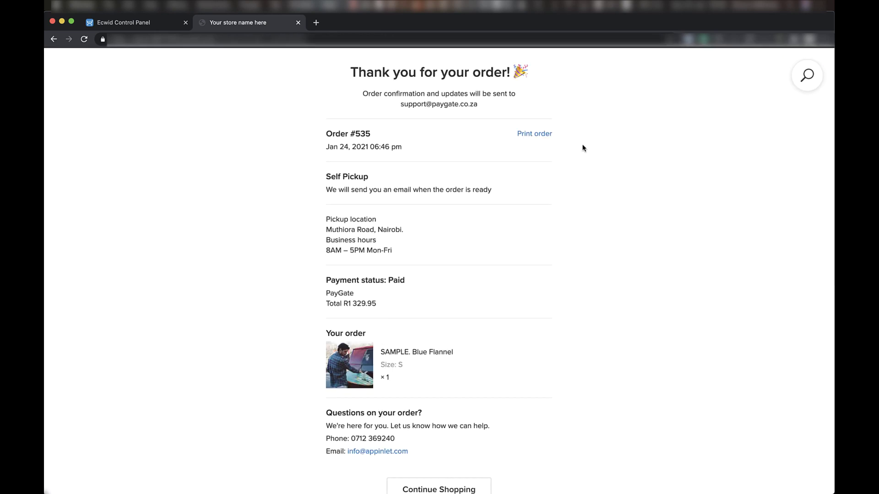
scroll(514, 298, down, 10)
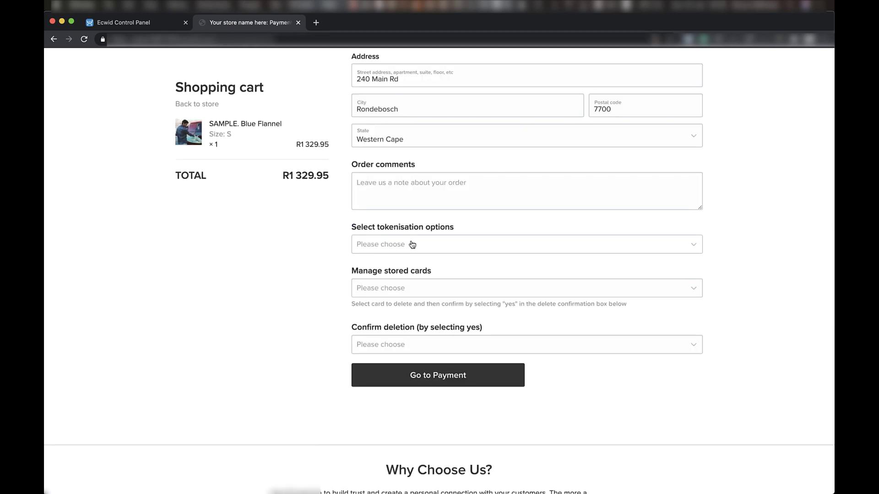
Step: Set the tokenisation option to pay with the saved card ending 0002
click(412, 245)
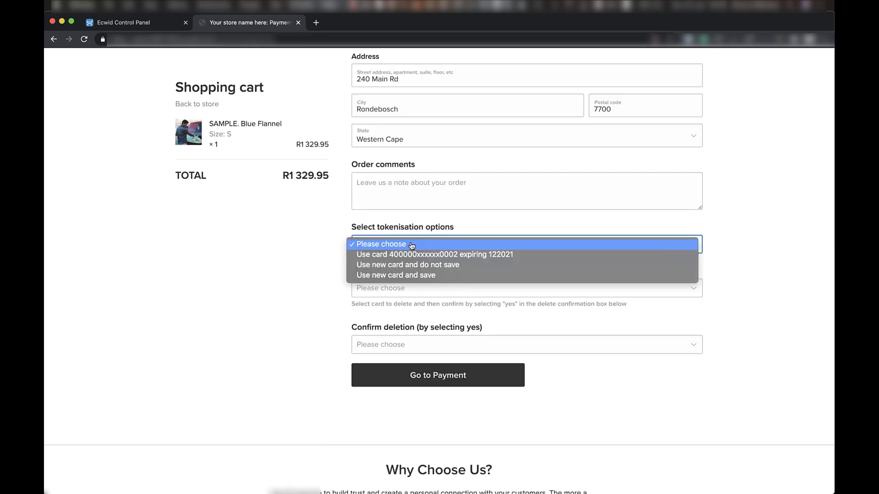
click(414, 255)
click(424, 247)
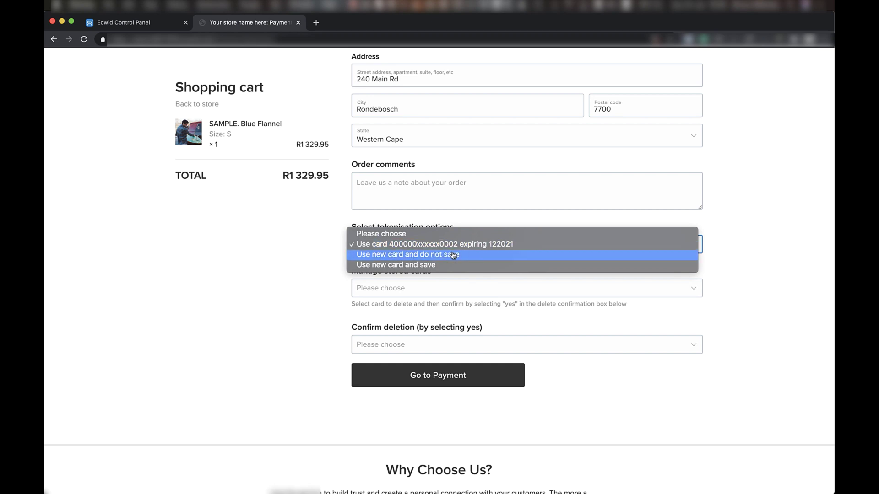
click(279, 285)
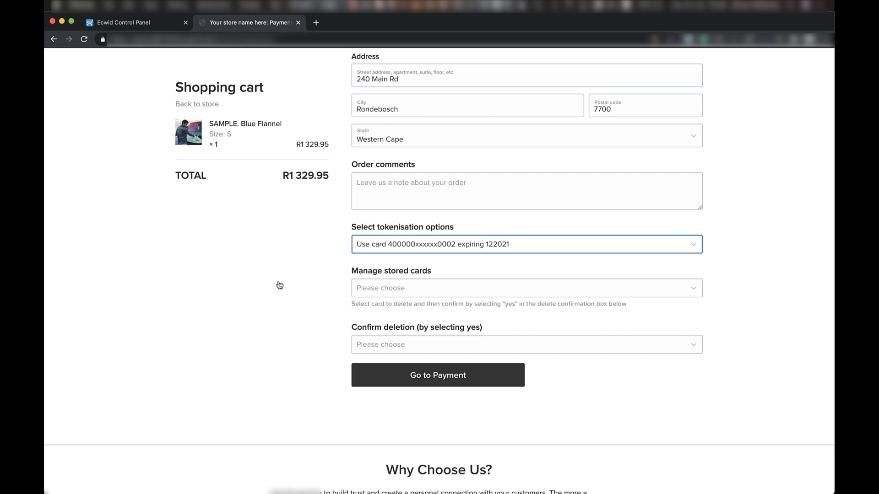
Step: Mark stored card #29 for deletion under Manage stored cards
click(382, 294)
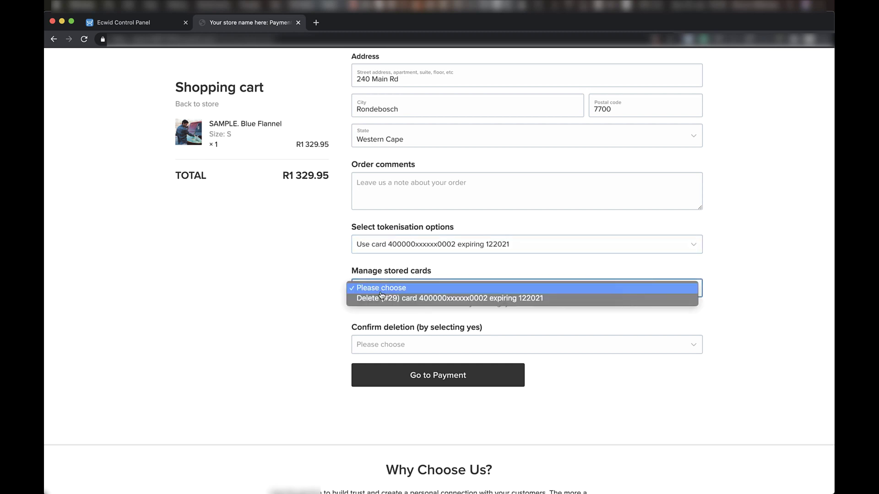
click(381, 299)
click(386, 342)
click(341, 321)
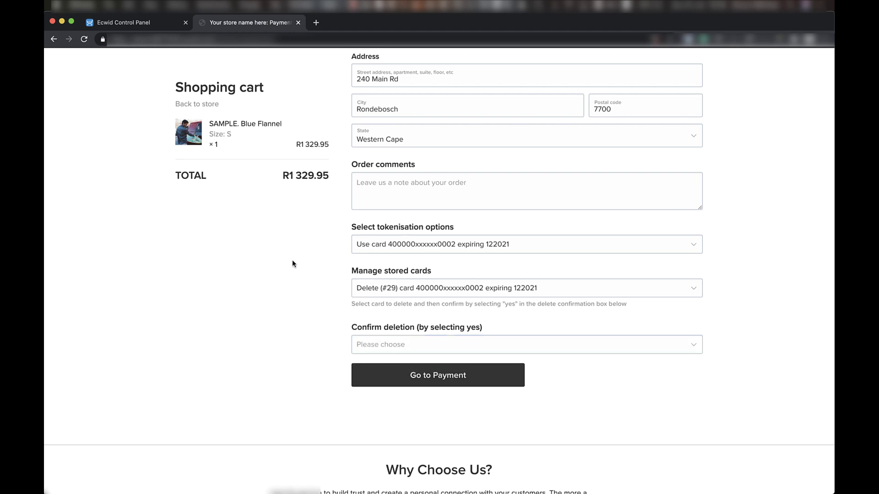
Step: Pay order #536 with the saved card, entering its CVV and passing the test alerts
click(444, 376)
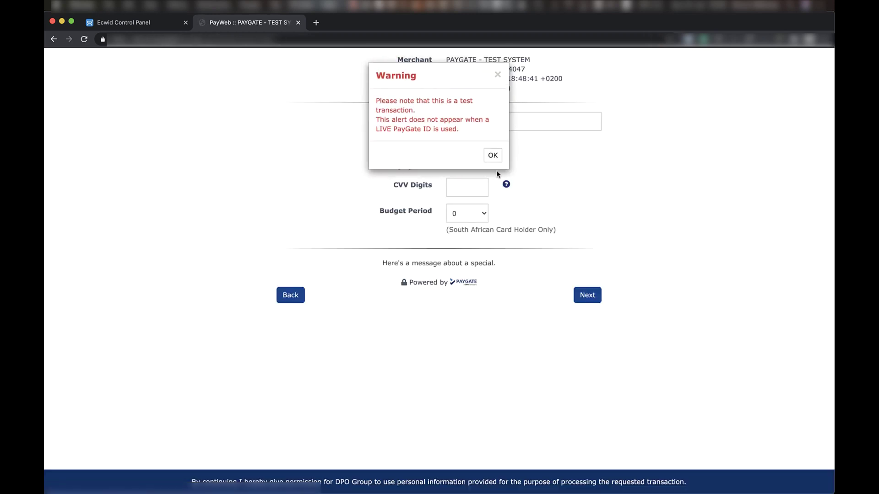
click(493, 155)
text(Mr Pass)
click(472, 179)
text(123)
click(587, 295)
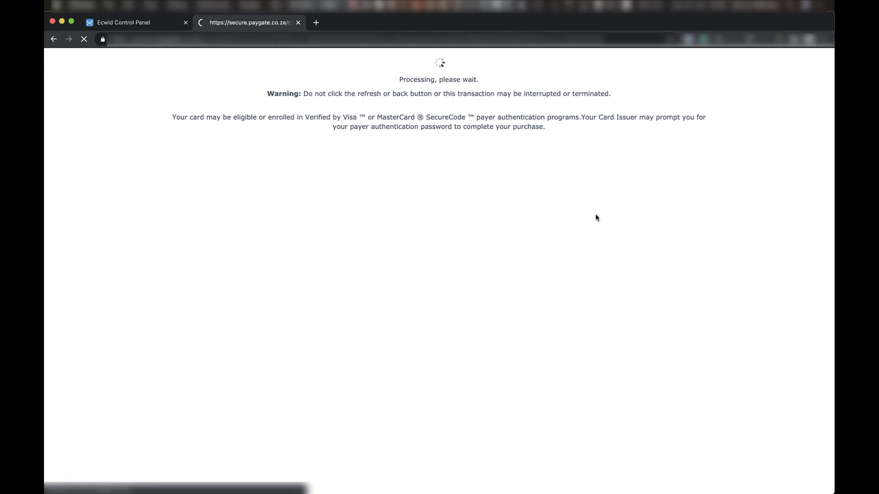
click(537, 104)
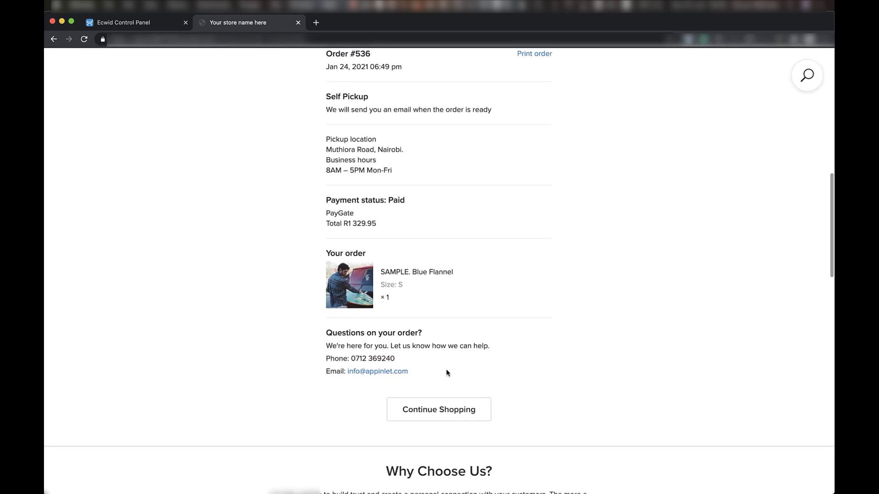
Step: In a new checkout, set stored card #29 to be deleted and confirm deletion with 'yes'
click(457, 409)
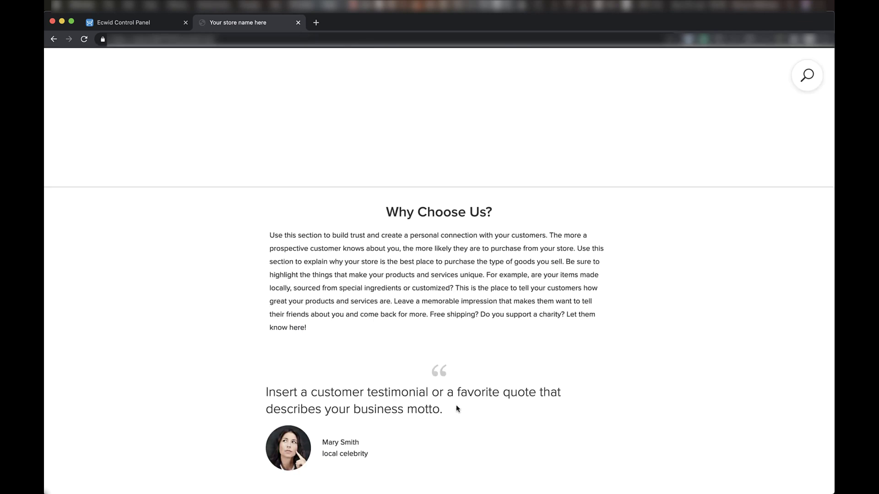
click(441, 240)
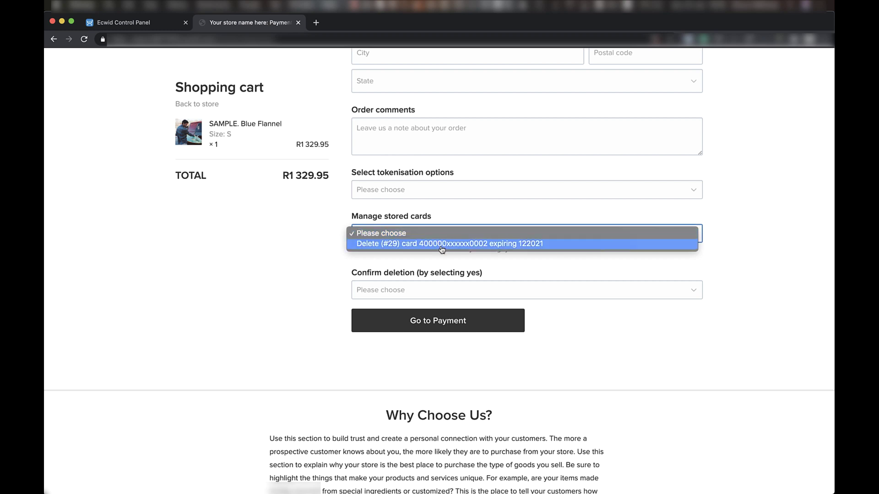
click(441, 243)
click(441, 285)
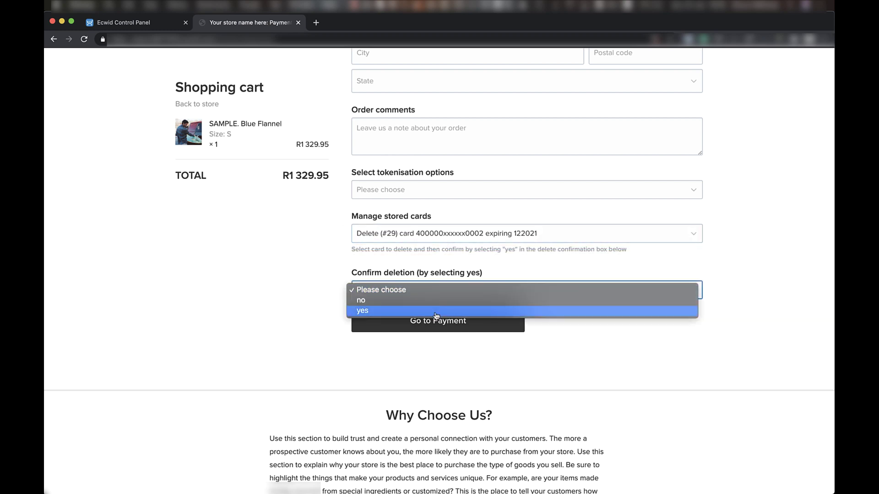
click(441, 310)
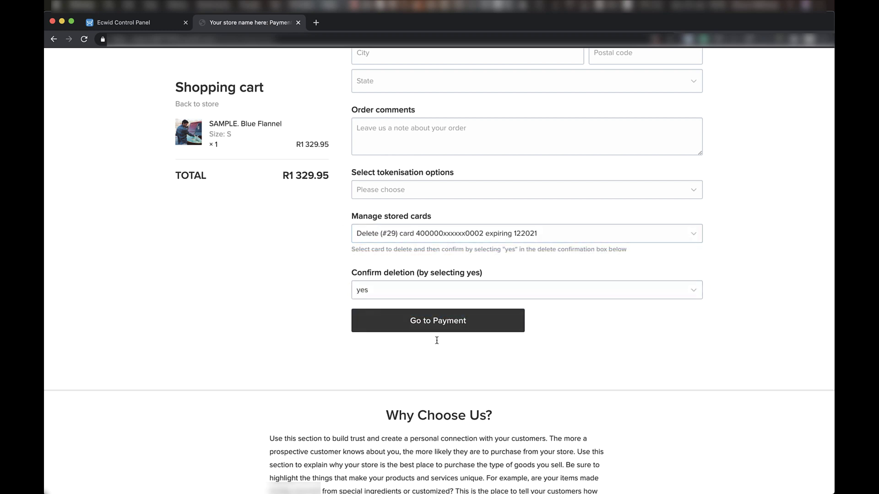